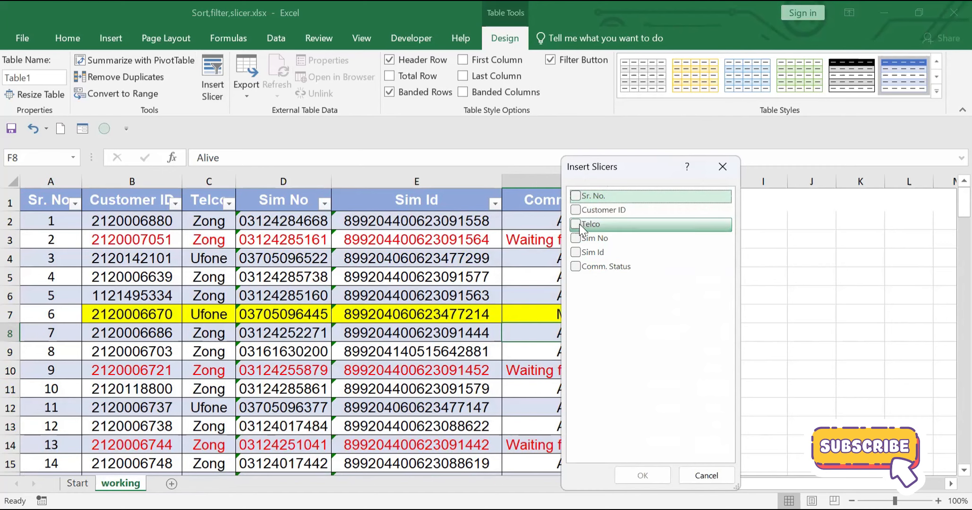
- Insert a Telco slicer, place it beside the table over columns G to I, and turn on its multi-select
left_click(576, 223)
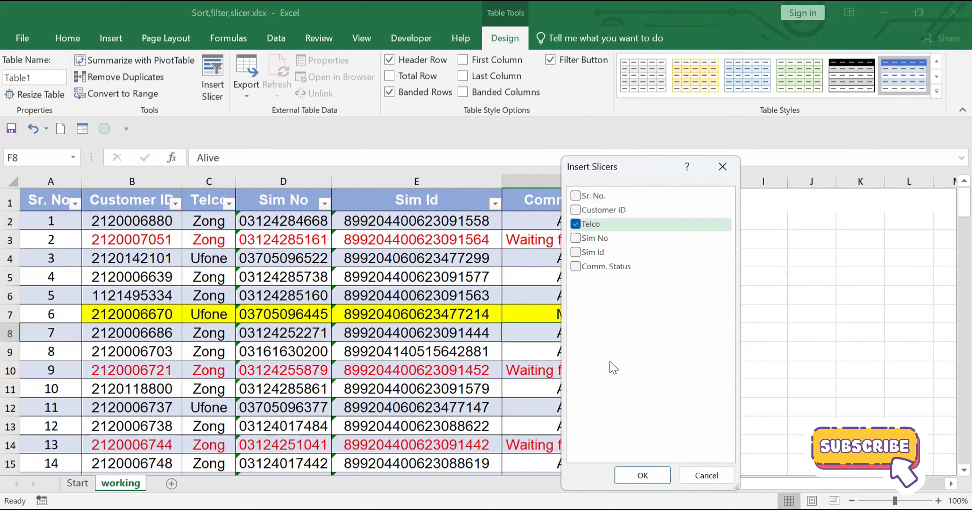
left_click(643, 477)
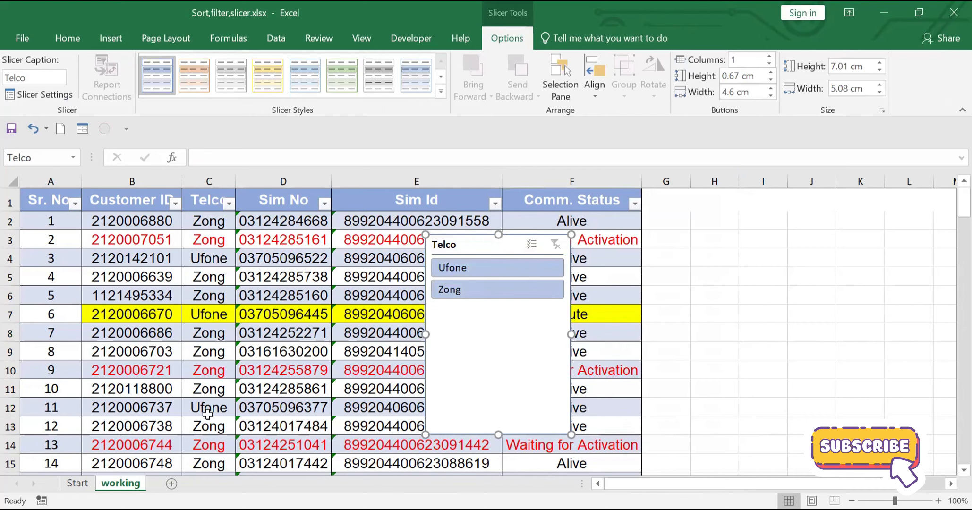
left_click_drag(492, 241, 707, 199)
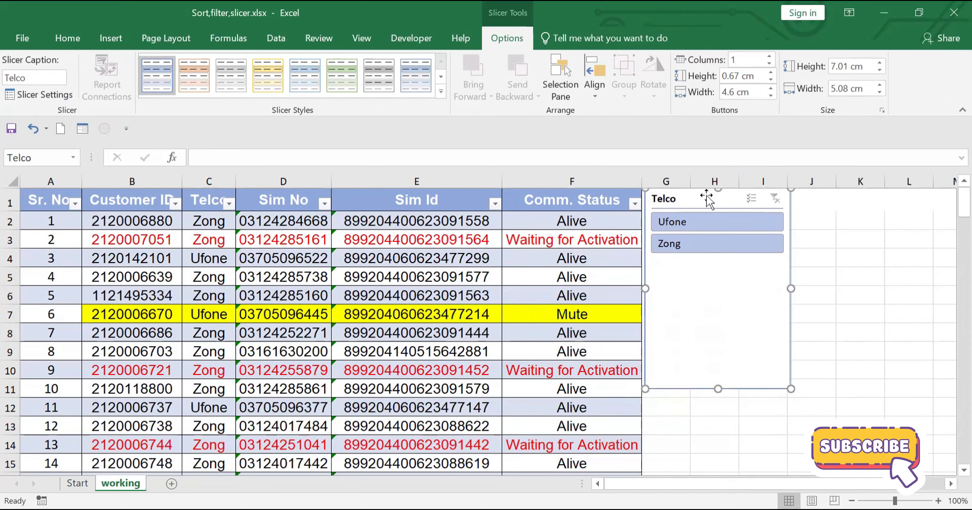
left_click(752, 199)
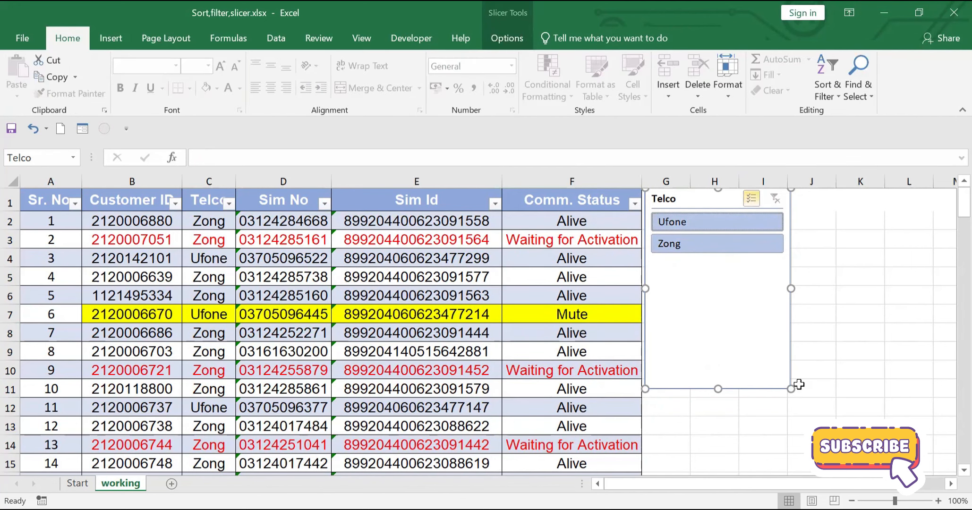
- Insert a slicer for Comm. Status and place it directly beside the Telco slicer, over columns J to L
left_click(373, 393)
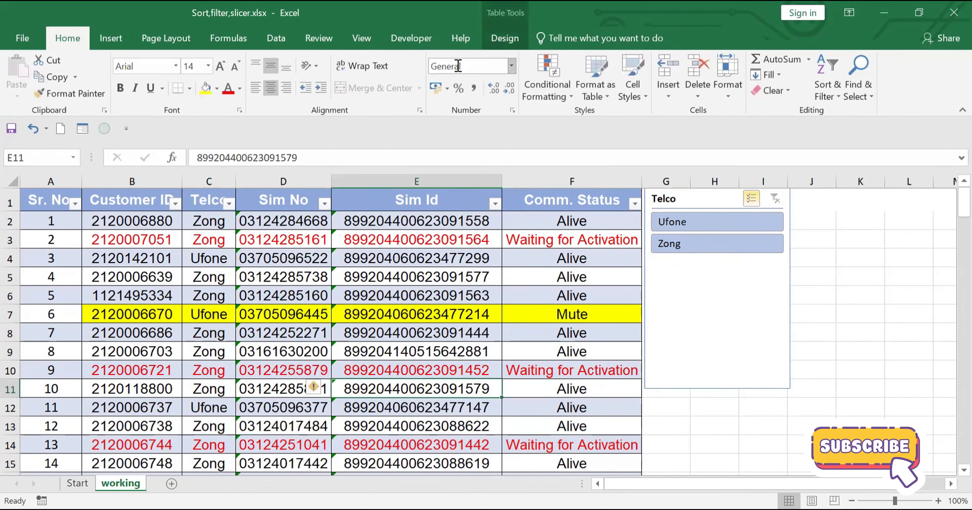
left_click(501, 38)
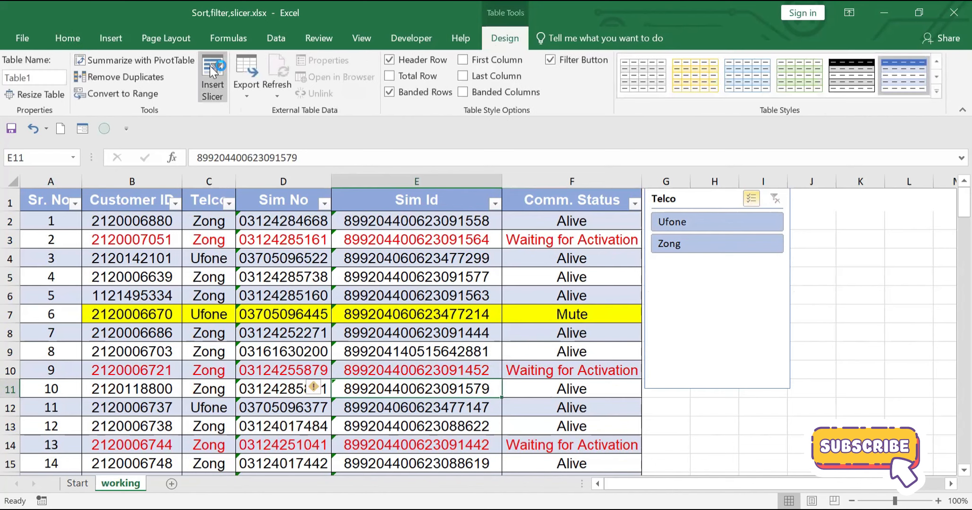
left_click(209, 65)
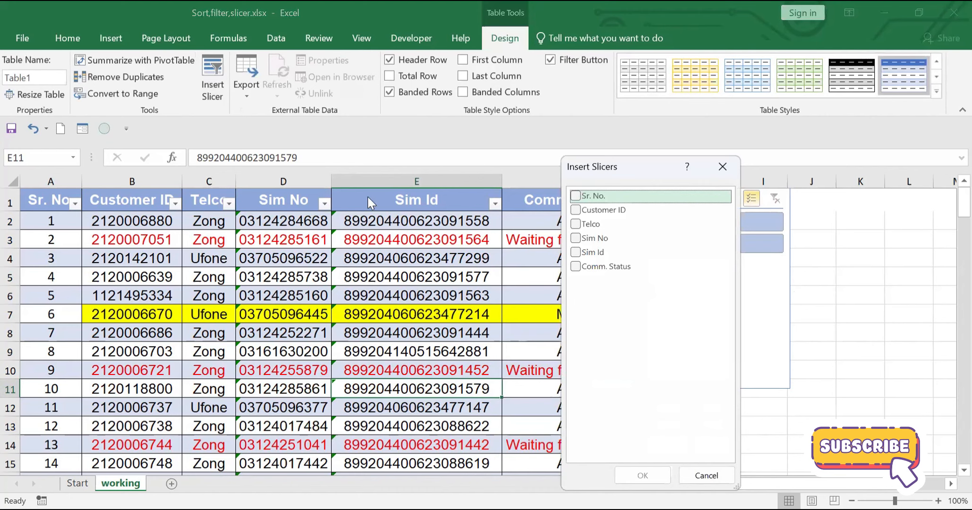
left_click(575, 269)
left_click(642, 475)
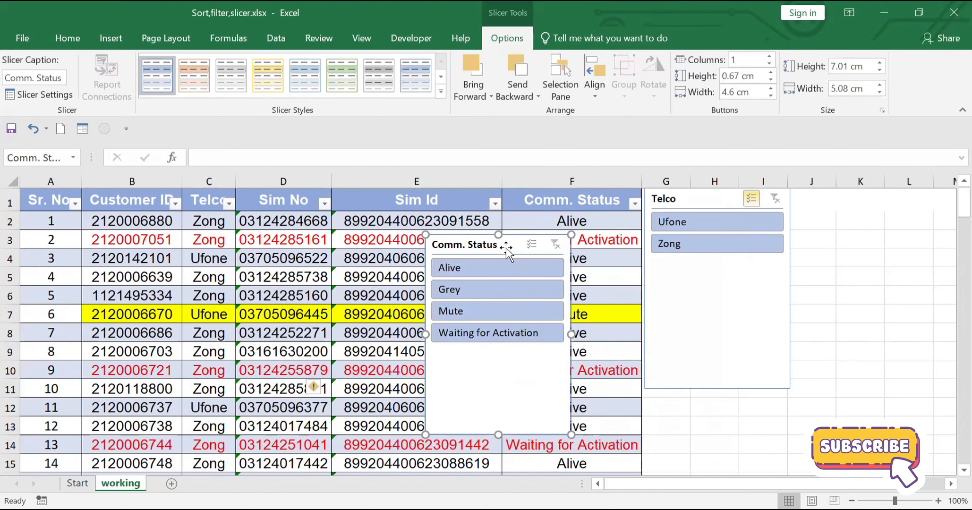
left_click_drag(506, 243, 871, 198)
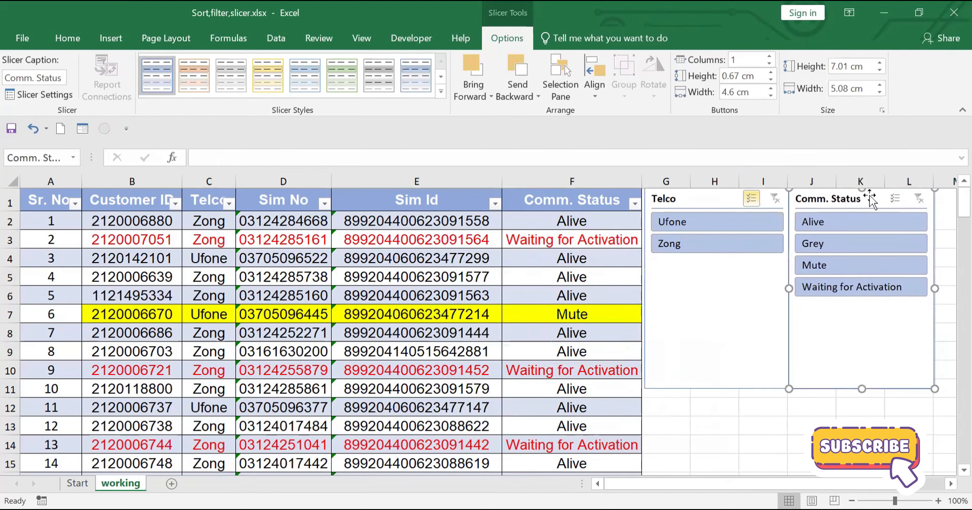
- Apply a light orange style to the Comm. Status slicer and Light Yellow, Slicer Style Light 4 to the Telco slicer
left_click(191, 63)
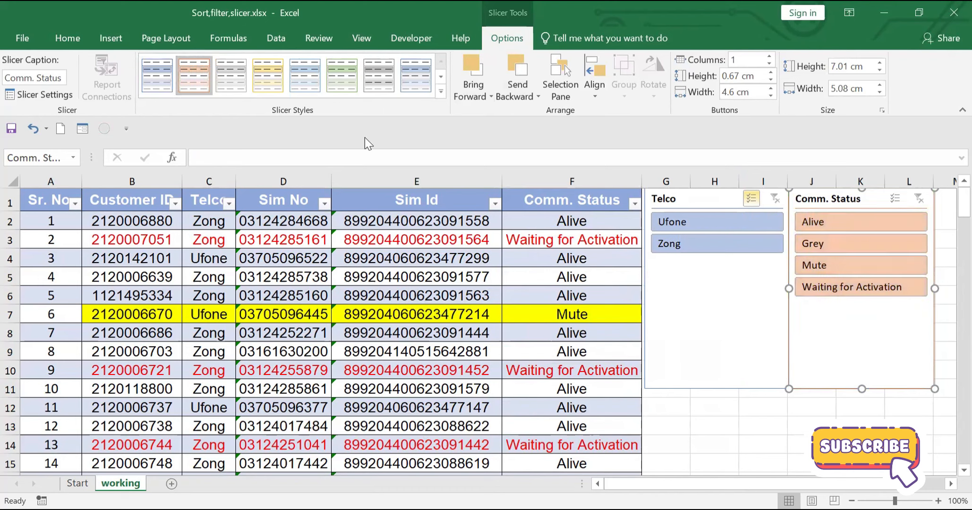
left_click(690, 253)
left_click(690, 243)
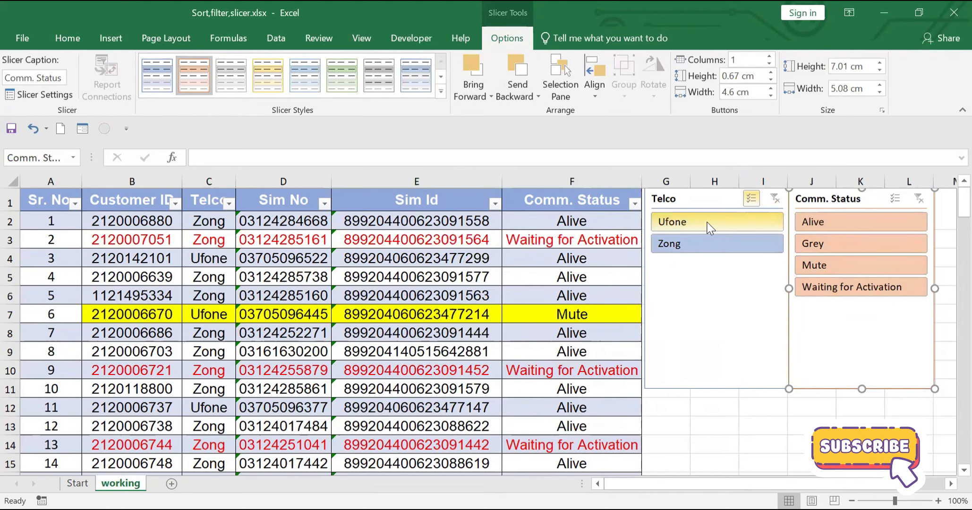
left_click(710, 321)
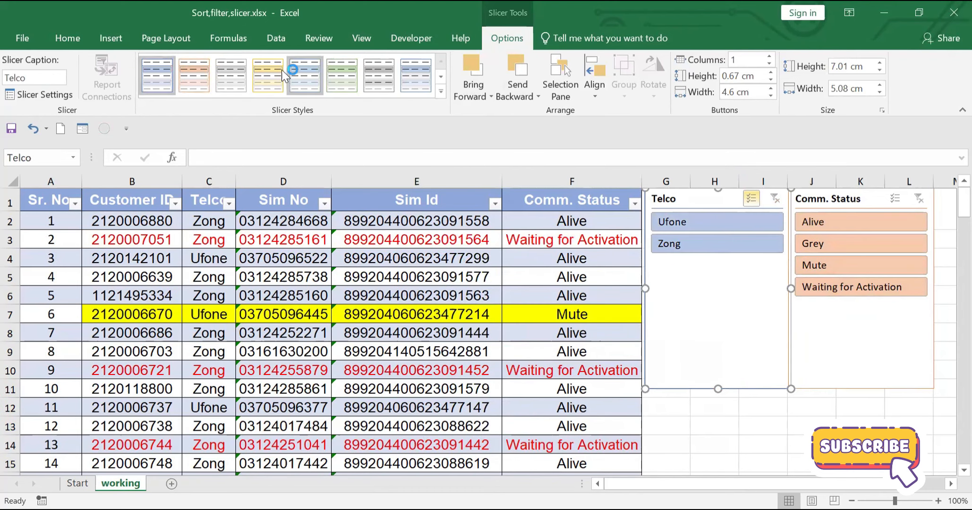
left_click(269, 73)
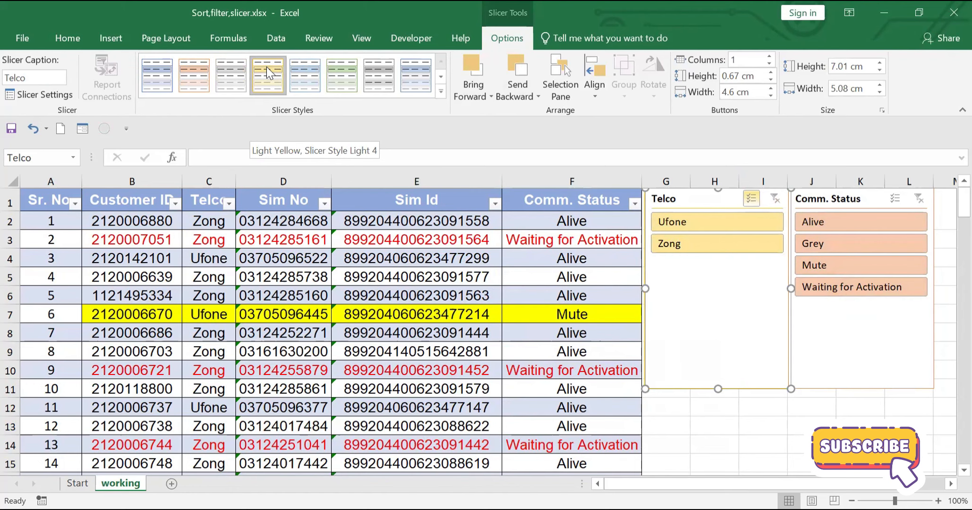
left_click(758, 429)
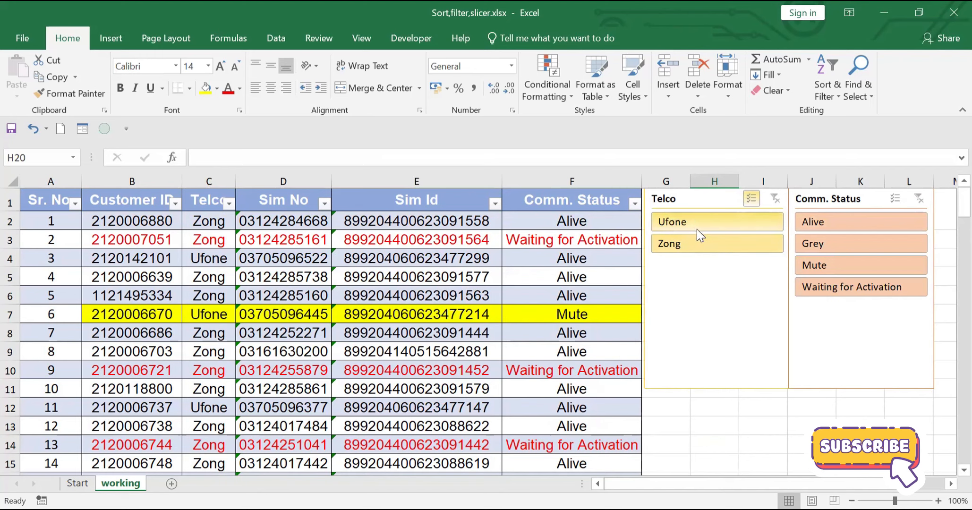
- Use the slicers to filter the table to Ufone records, first with Alive status and then with Mute status
left_click(681, 250)
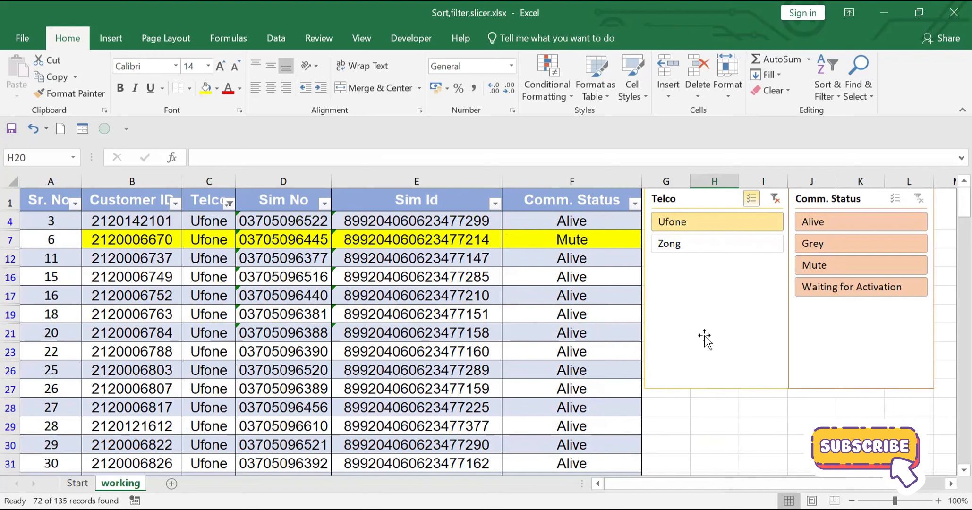
left_click(849, 223)
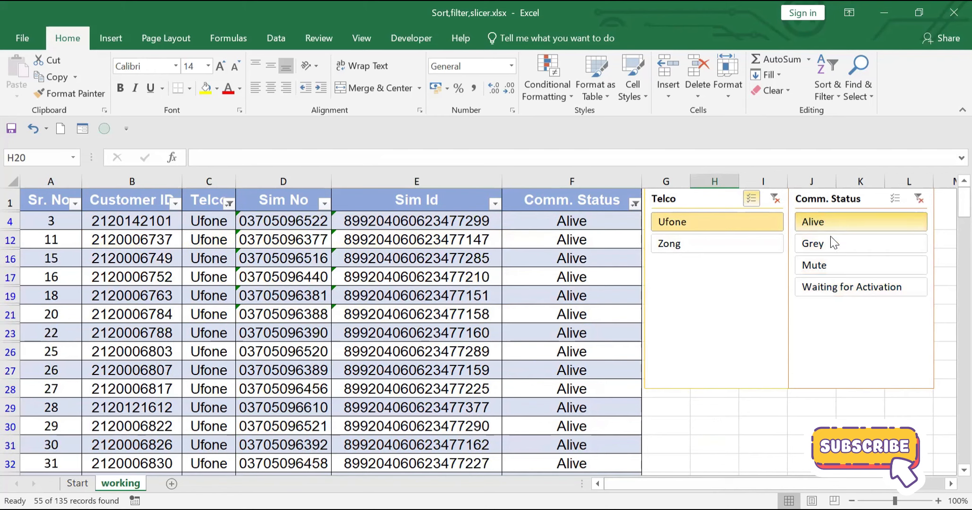
left_click(813, 268)
left_click(810, 267)
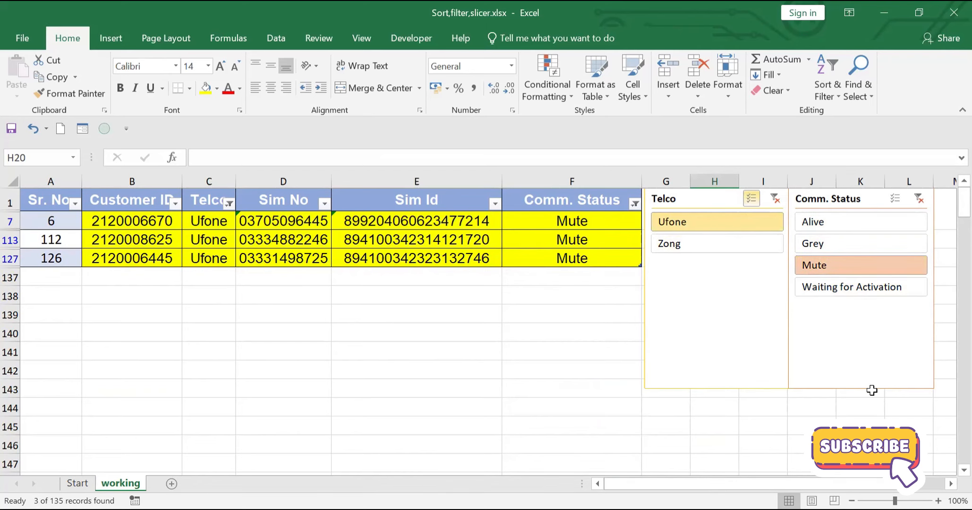
- Switch the Telco slicer to Zong, include and exclude Ufone with multi-select, and filter Comm. Status to Waiting for Activation
left_click(760, 244)
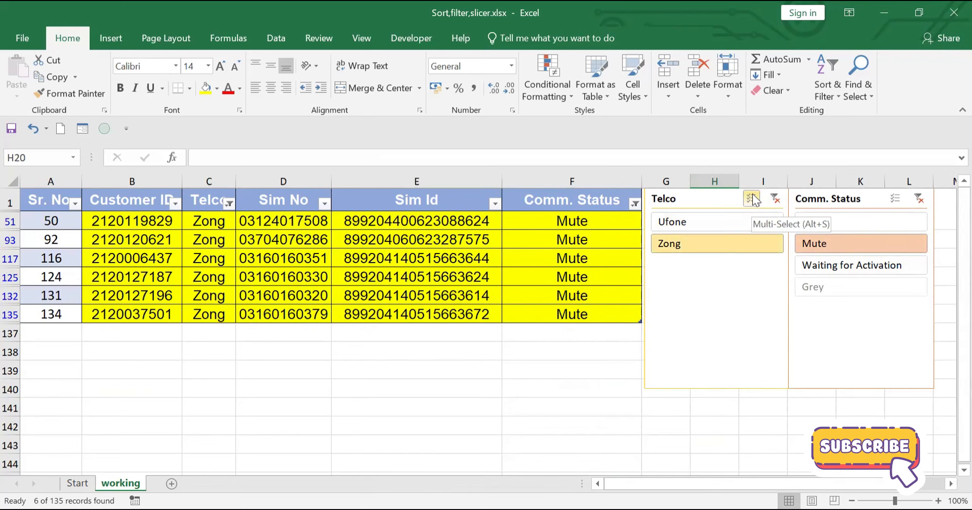
left_click(752, 198)
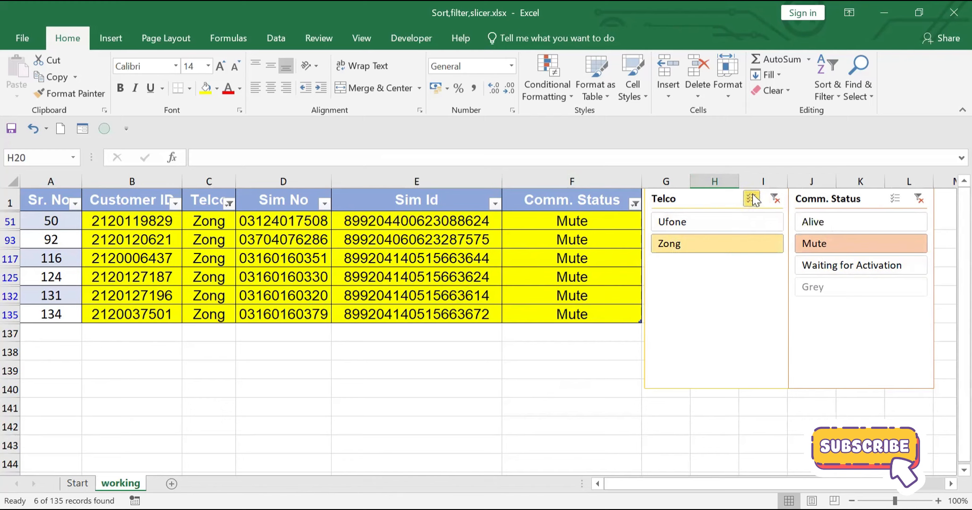
left_click(688, 222)
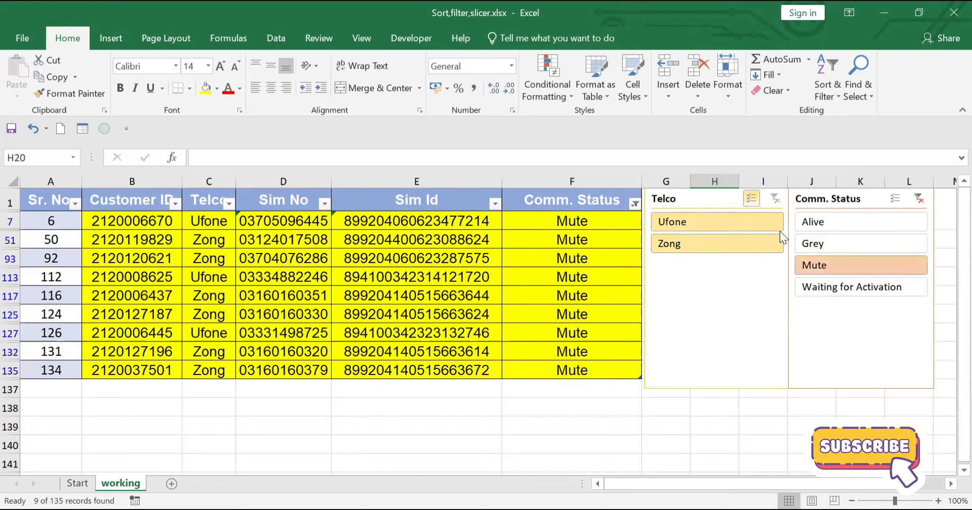
left_click(722, 226)
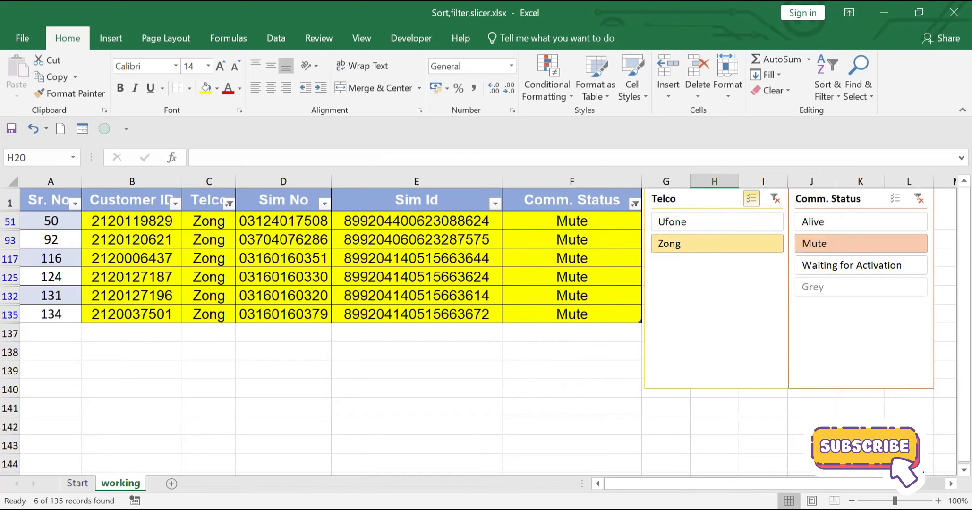
left_click(822, 270)
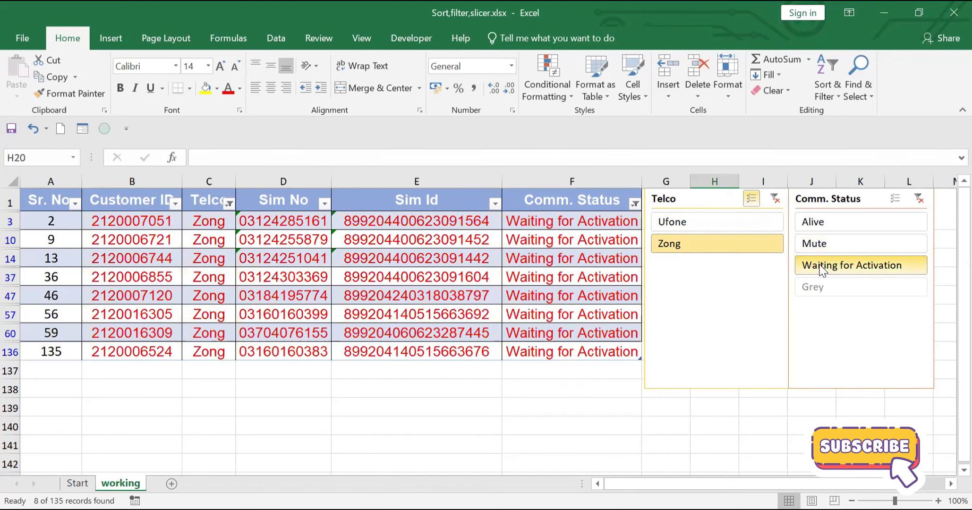
- Clear both slicer filters and use multi-select in Comm. Status to exclude Waiting for Activation and Grey
left_click(820, 268)
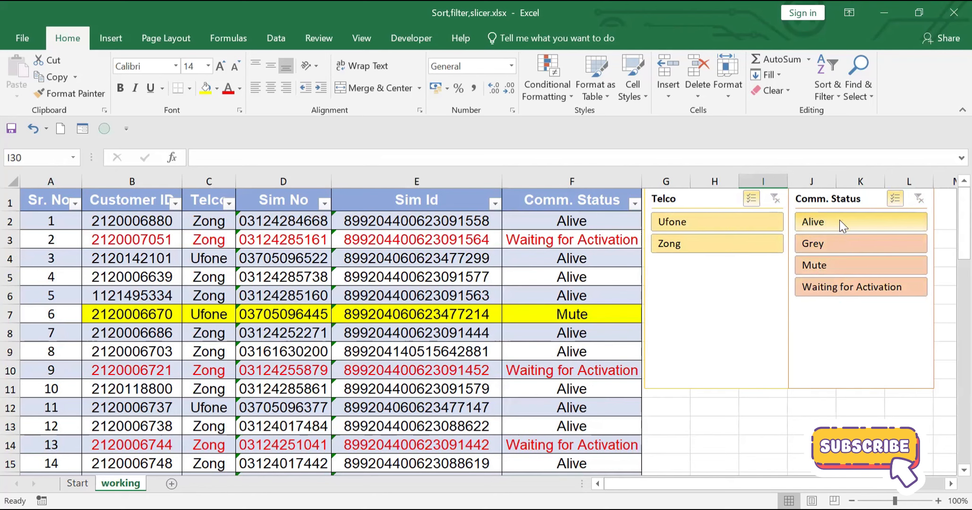
left_click(843, 286)
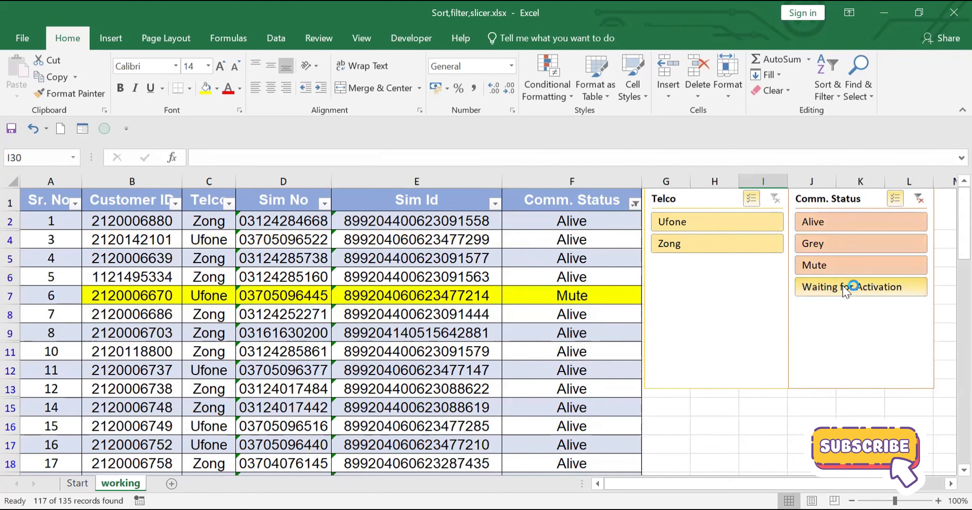
left_click(836, 250)
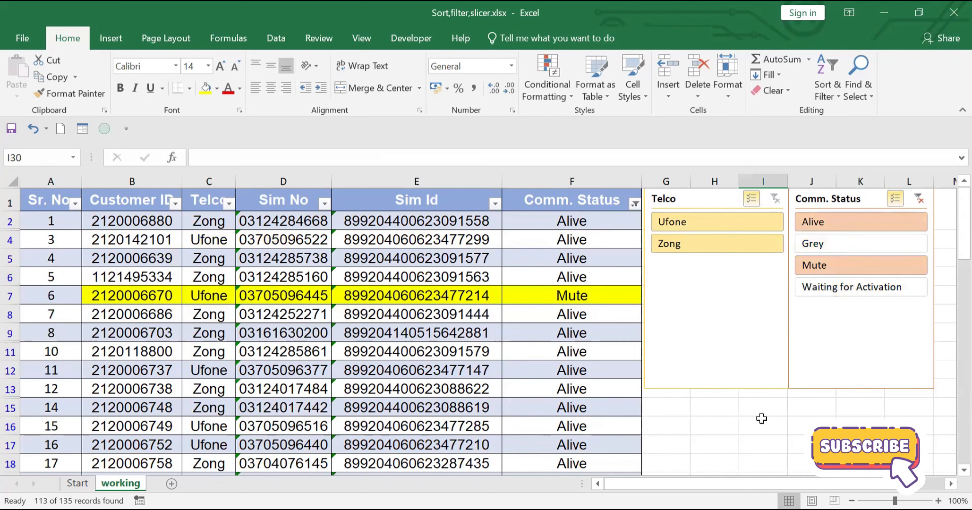
- Toggle Ufone off and back on in the Telco slicer while keeping Zong selected
left_click(684, 223)
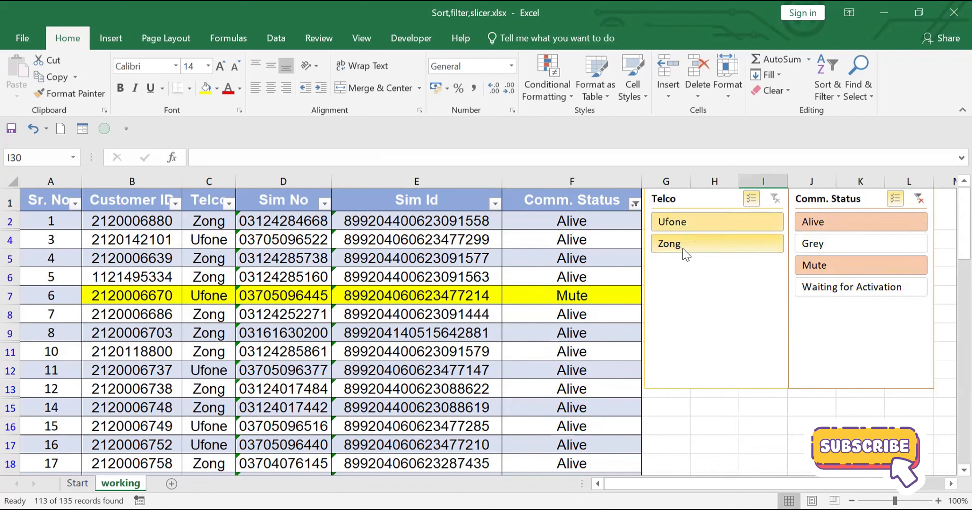
left_click(686, 221)
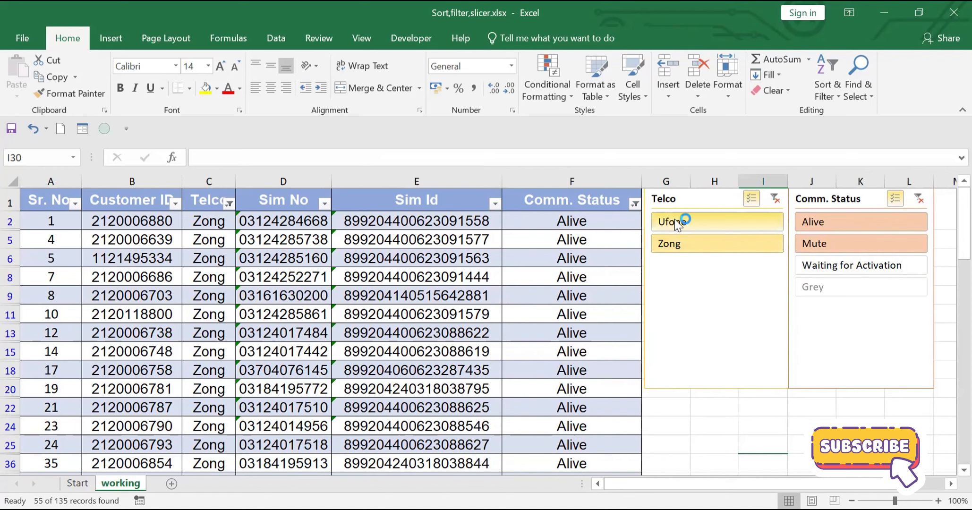
left_click(677, 224)
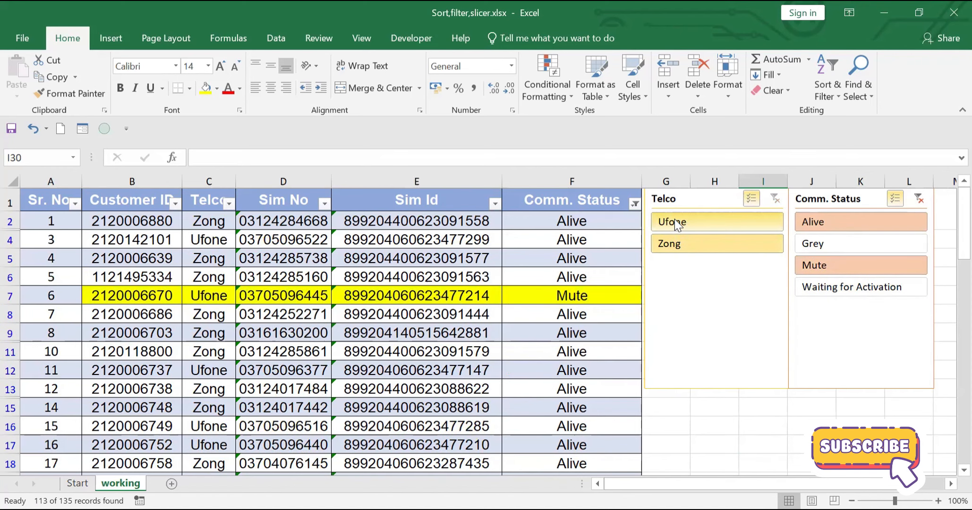
left_click(676, 223)
left_click(677, 223)
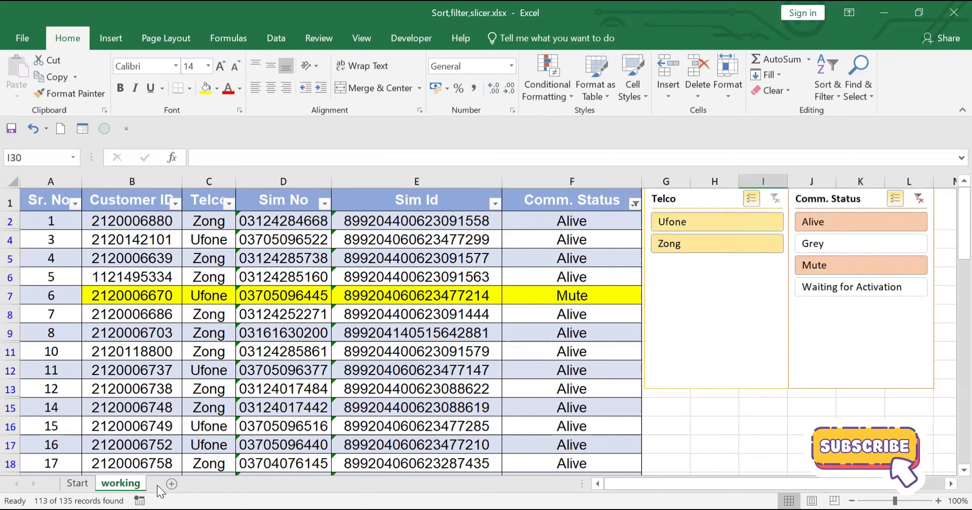
- Add a new worksheet and unhide the working (2) sheet
left_click(172, 484)
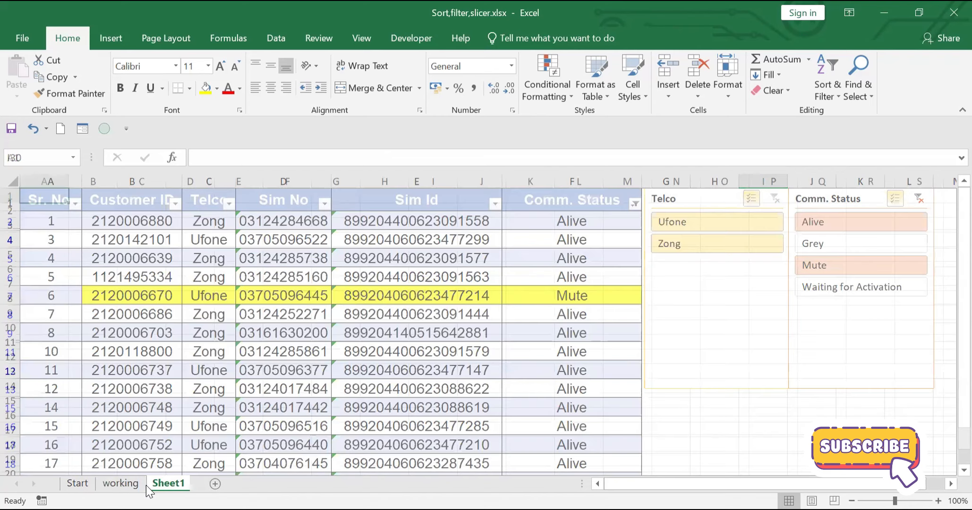
right_click(167, 489)
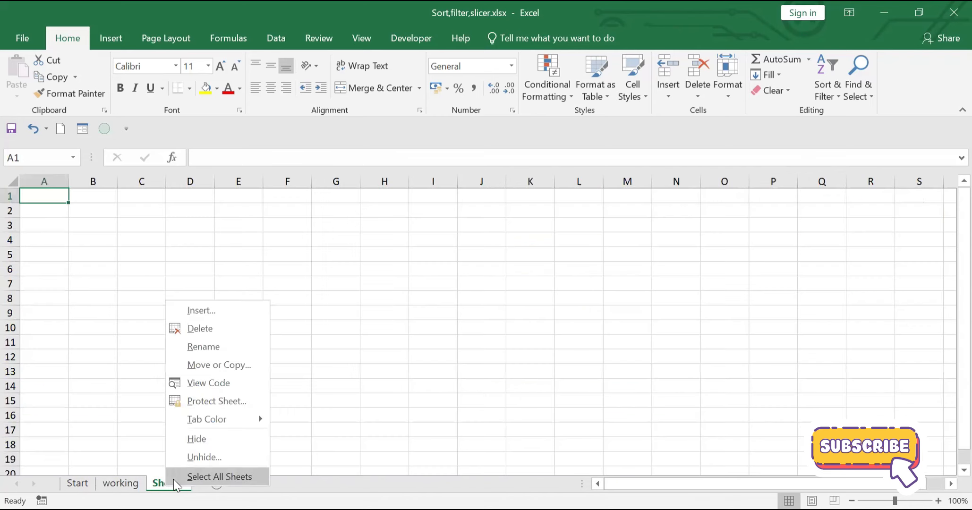
left_click(196, 457)
left_click(207, 490)
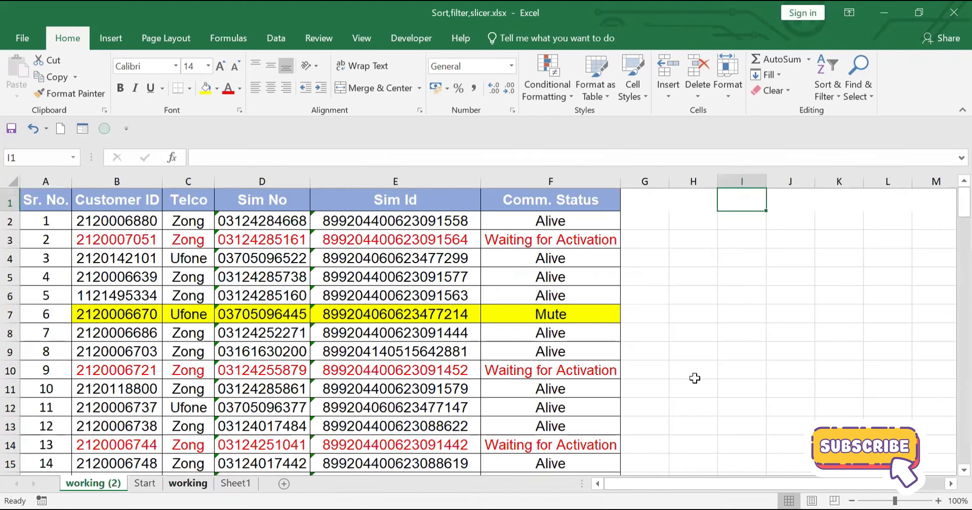
- Select the Comm. Status header in F1 and bring up the data sort and filter commands
left_click(520, 200)
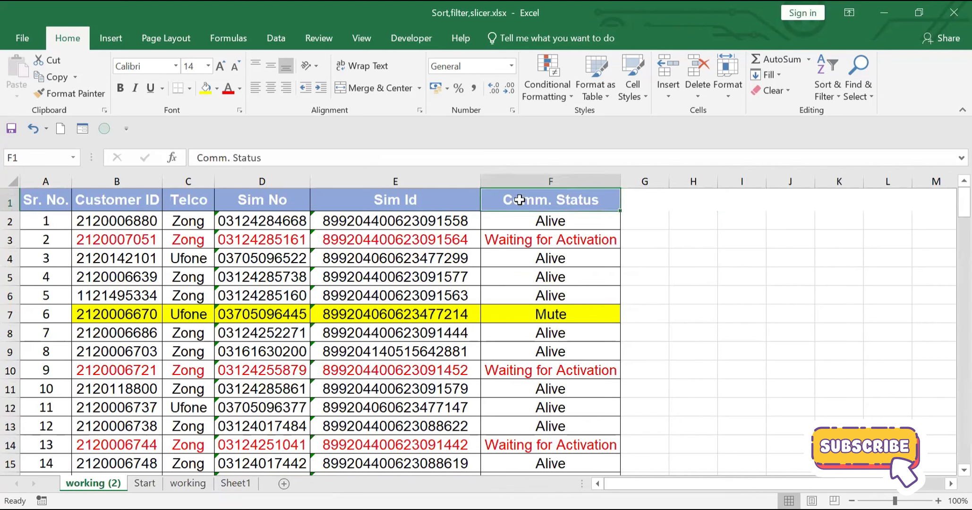
left_click(274, 38)
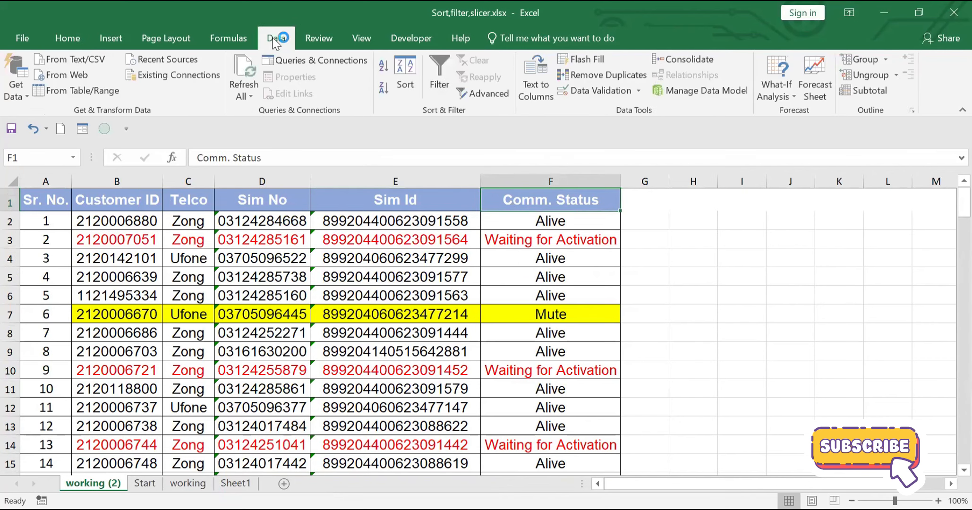